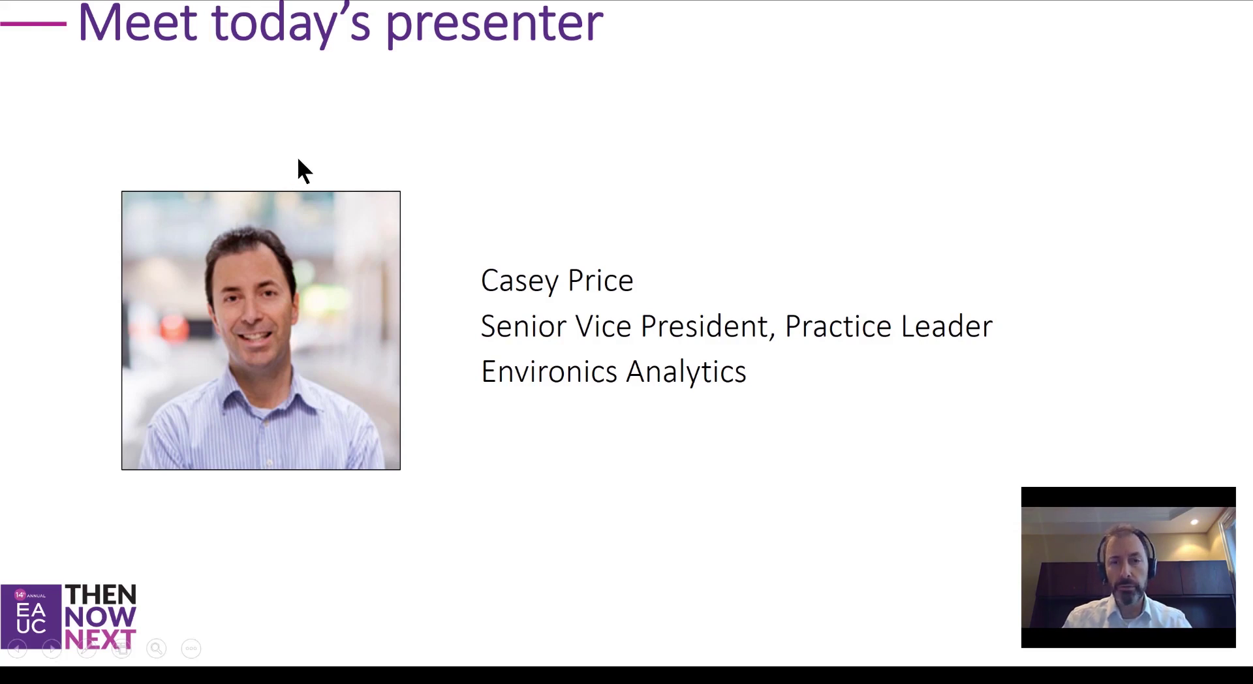
# - Advance the slideshow to the 'What are Mobile Movement Data?' slide
pyautogui.click(51, 648)
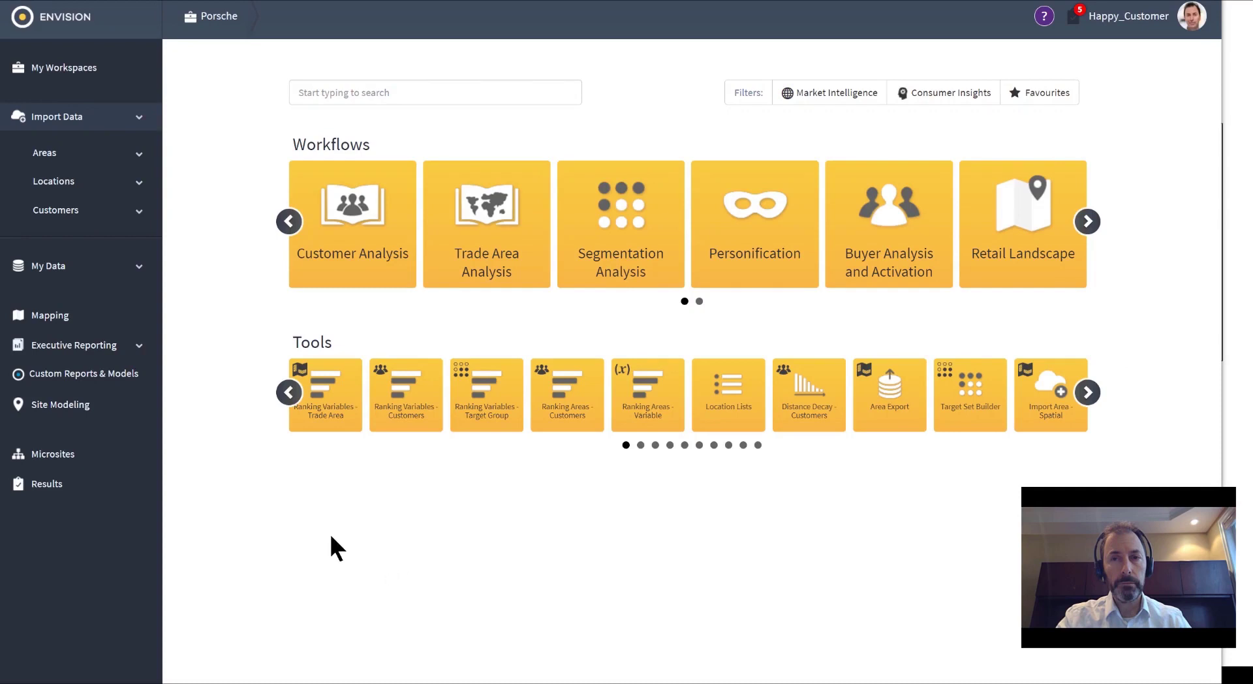
# - Browse the Import Data and Executive Reporting sections, then filter tools by 'mobile'
pyautogui.click(56, 120)
pyautogui.click(56, 127)
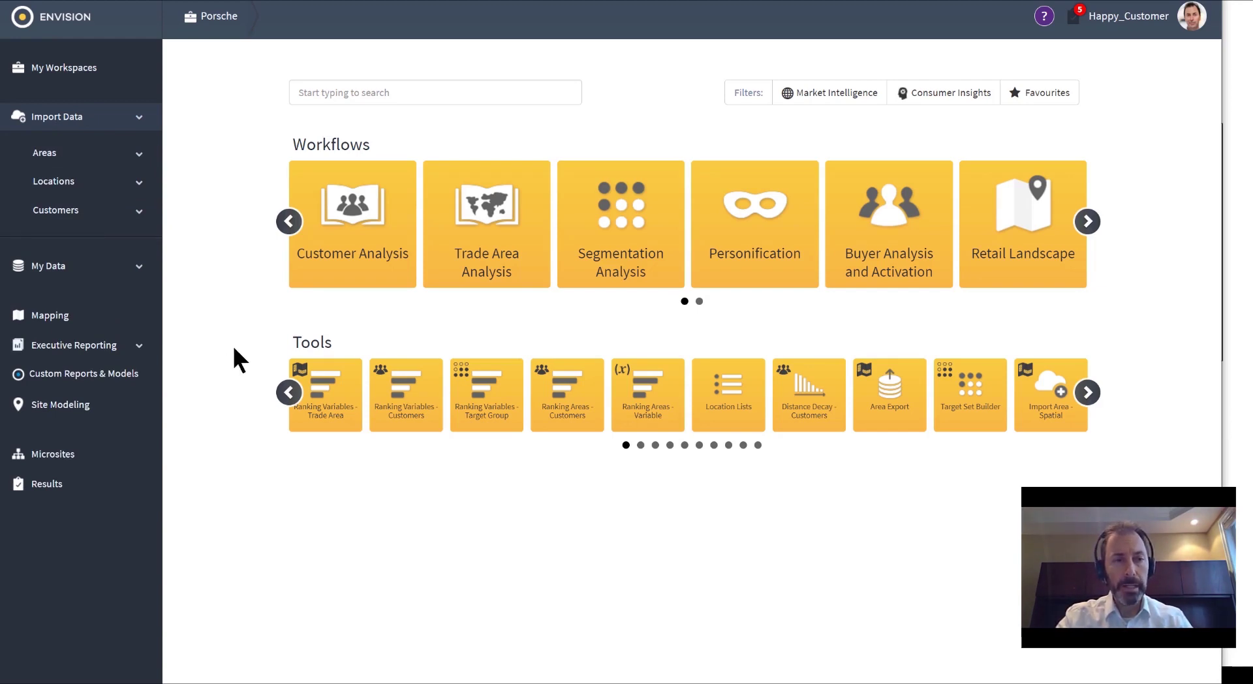
pyautogui.click(110, 345)
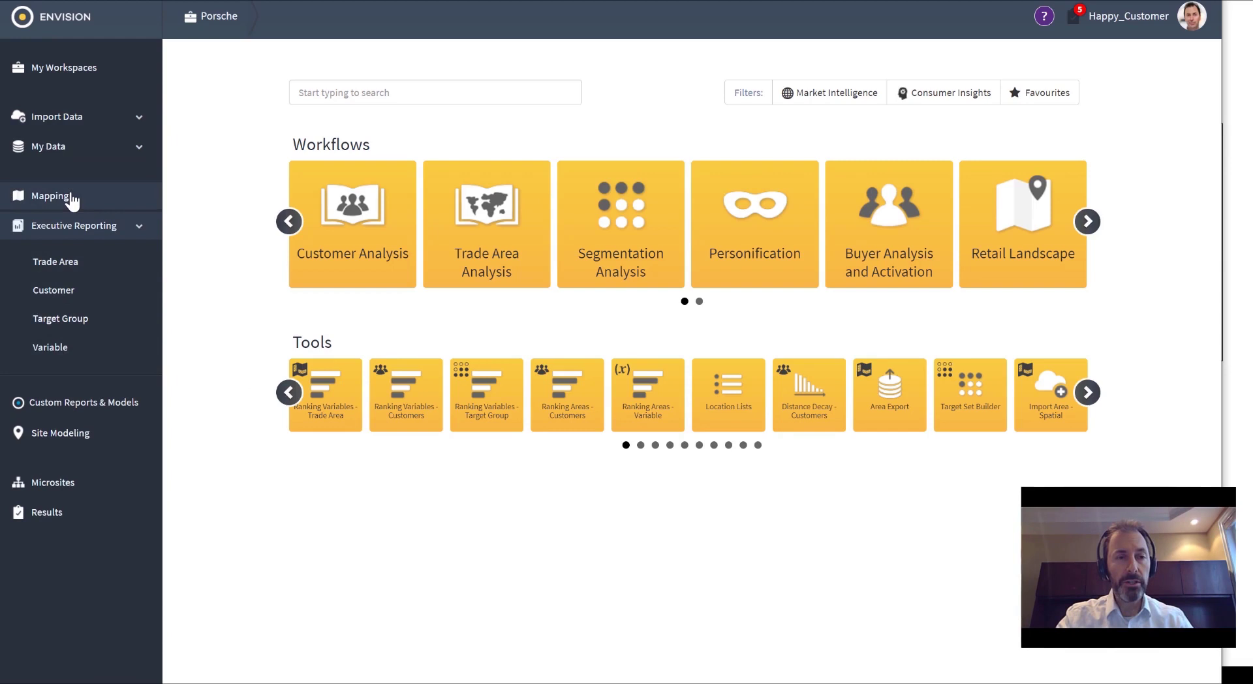
pyautogui.click(138, 227)
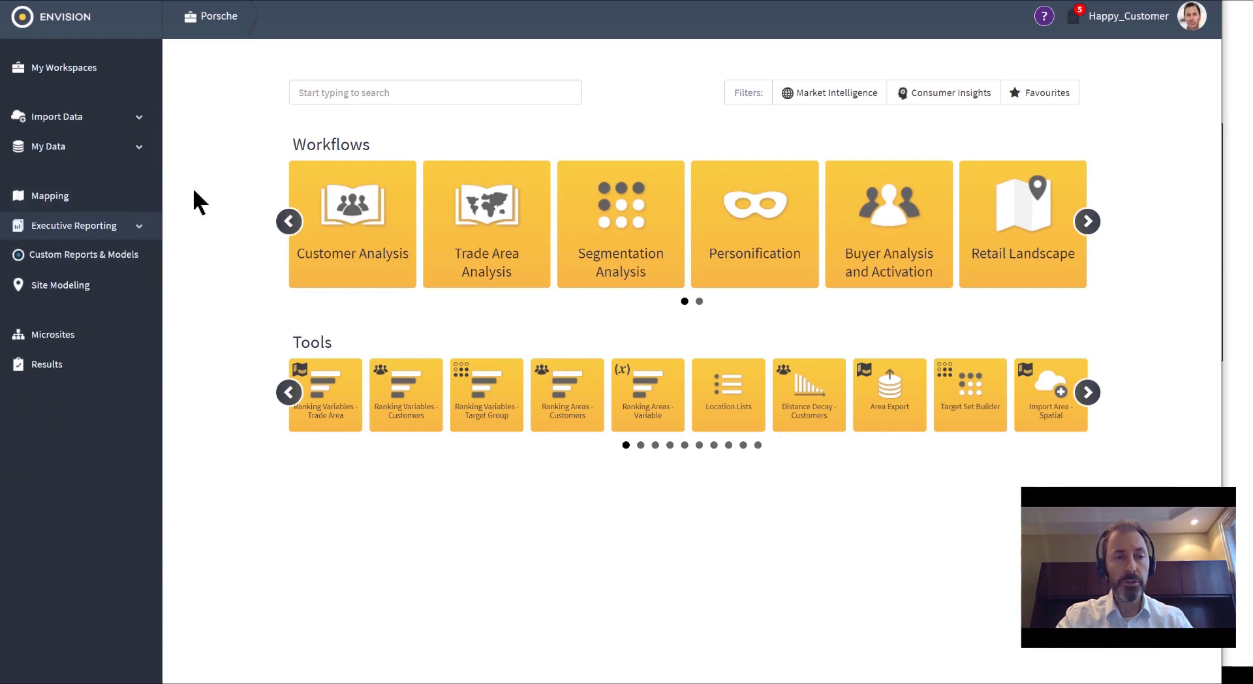
pyautogui.click(335, 94)
pyautogui.write('mobile')
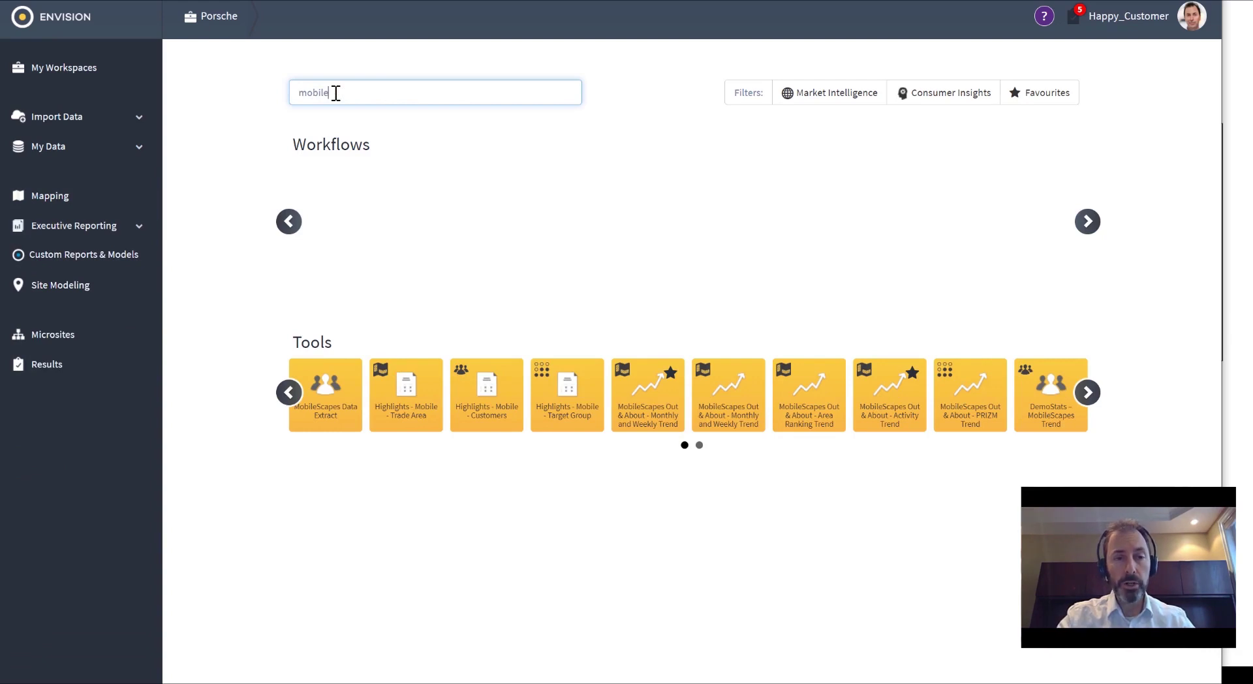
# - Open MobileScapes Data Extract and select all 19 licensed geofences matching 'porsche'
pyautogui.click(325, 395)
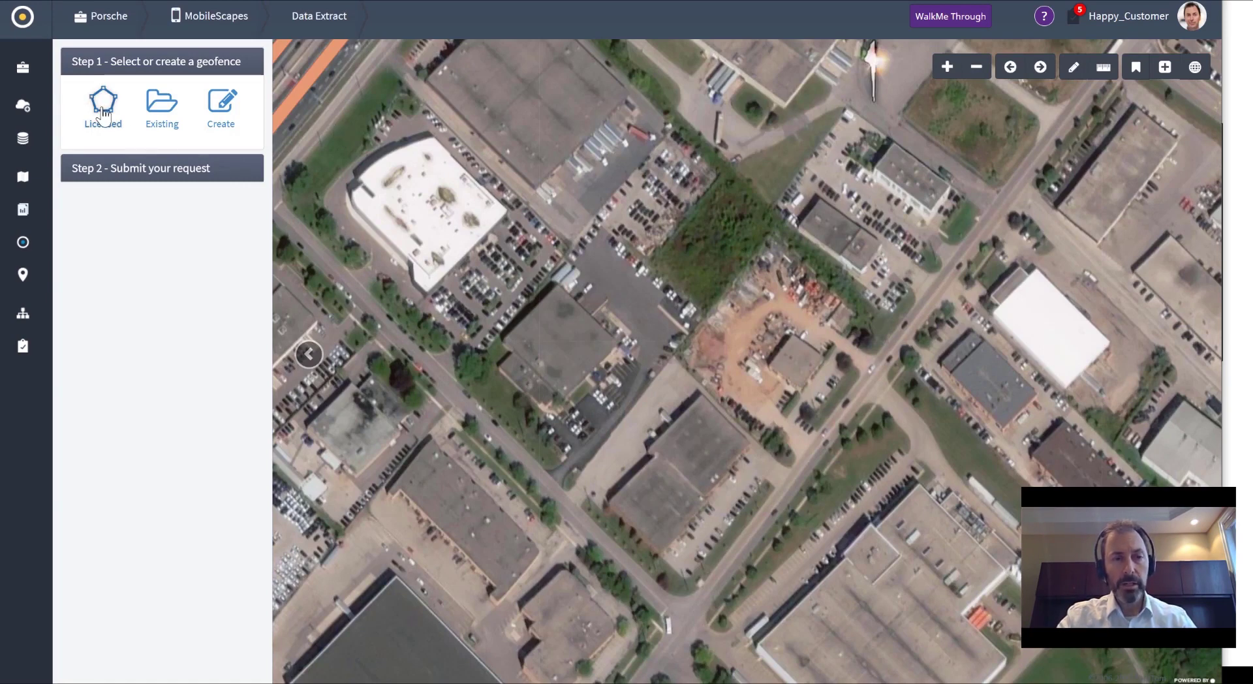
pyautogui.click(89, 99)
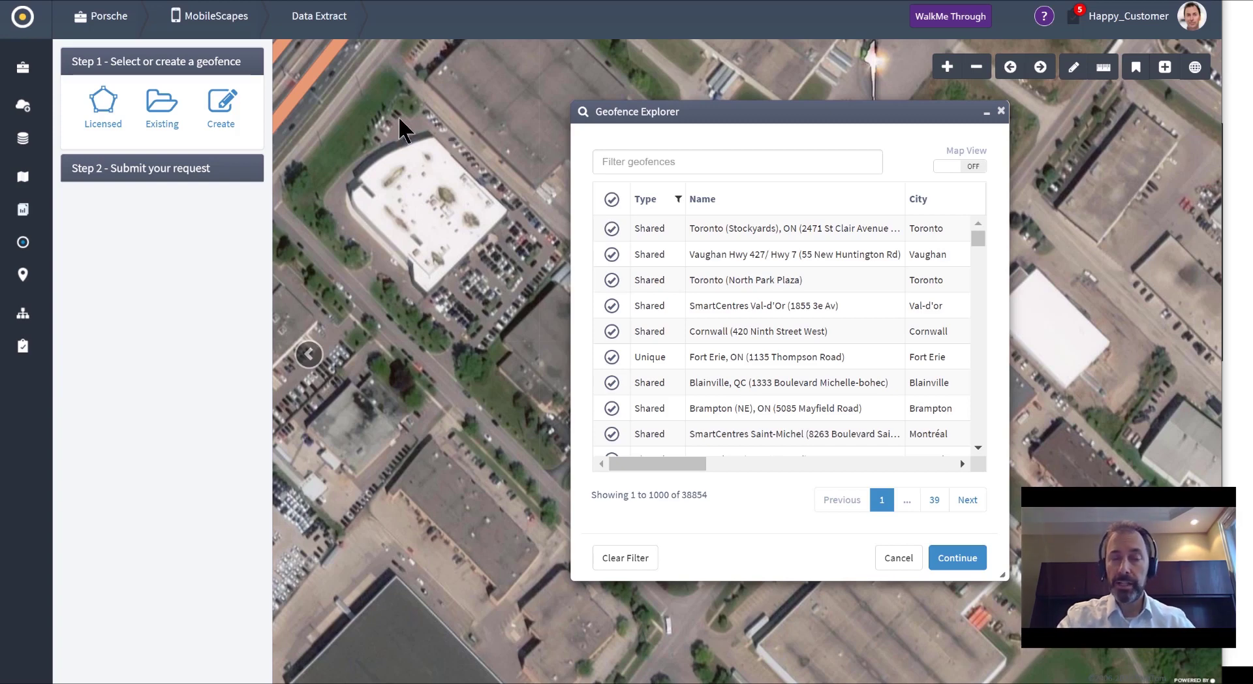
pyautogui.click(627, 161)
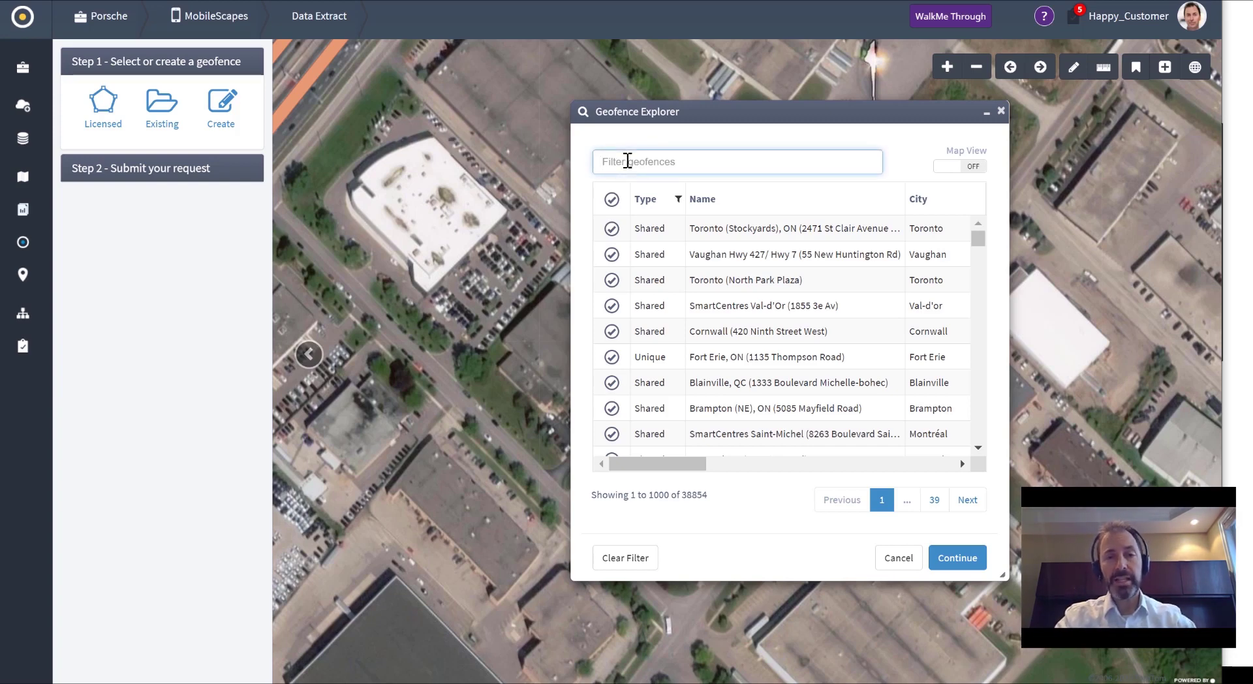
pyautogui.write('porsche')
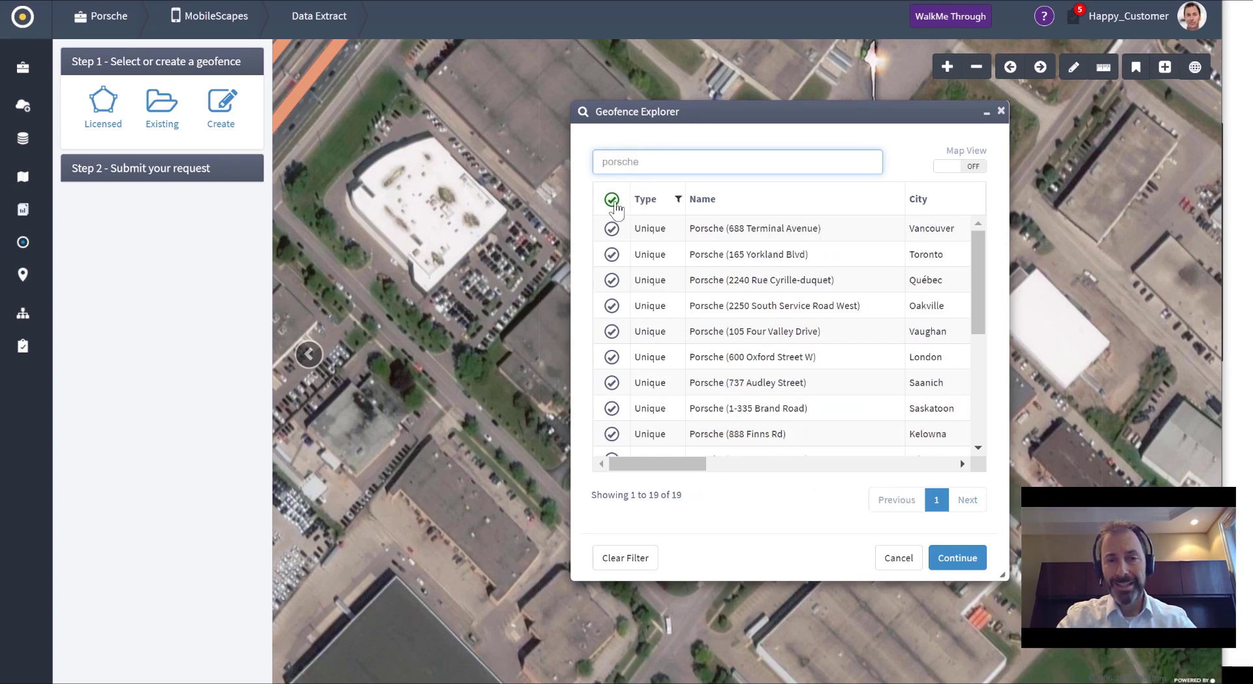
pyautogui.click(612, 199)
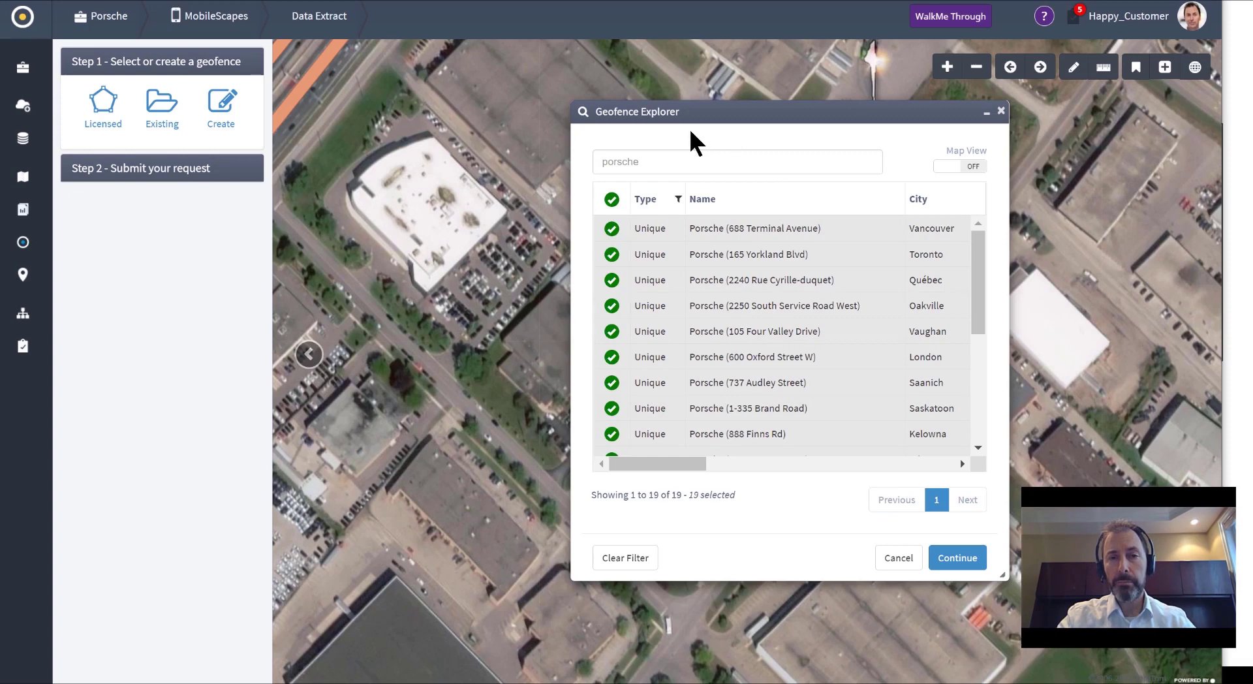
pyautogui.moveTo(670, 112); pyautogui.dragTo(585, 74)
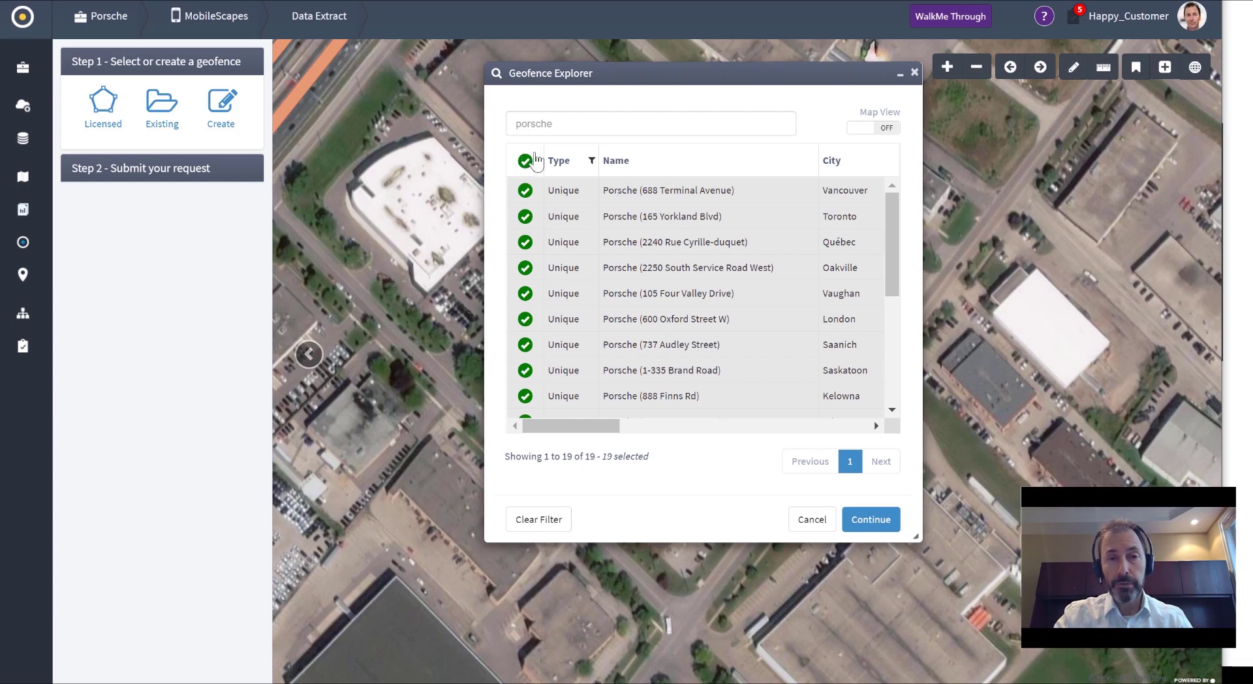
# - Clear the selections and turn on Map View to show the Oakville Porsche geofence
pyautogui.click(526, 161)
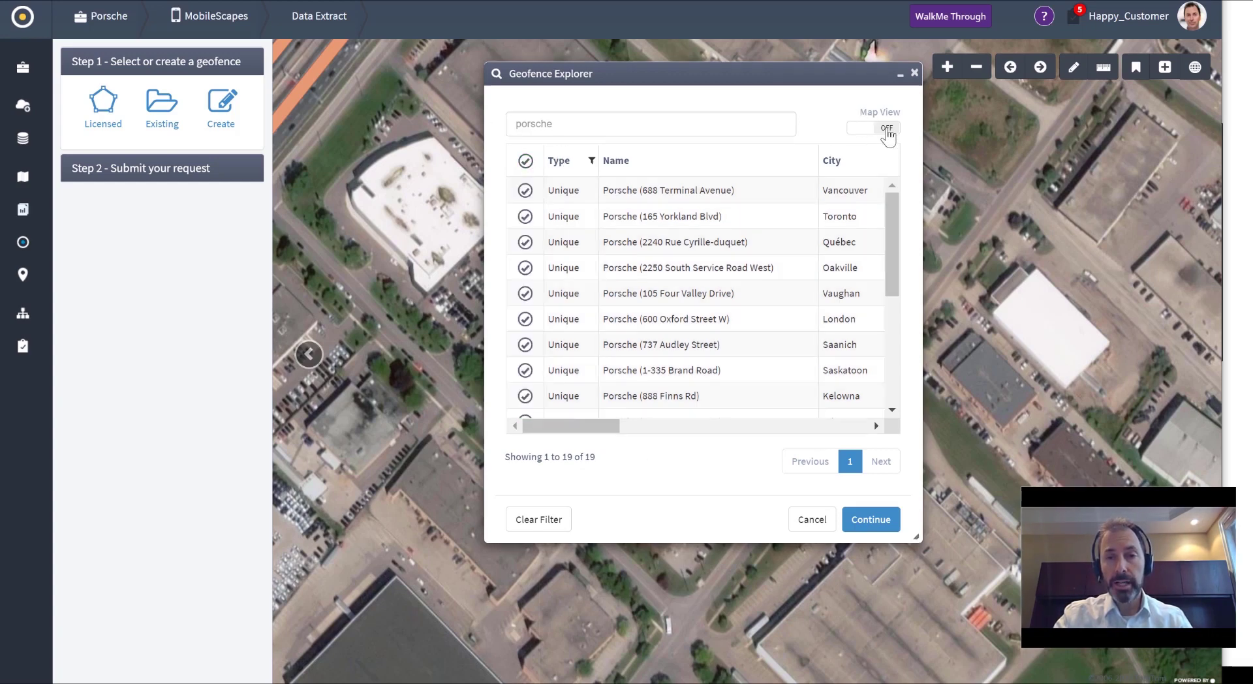
pyautogui.click(887, 129)
pyautogui.moveTo(687, 80); pyautogui.dragTo(797, 133)
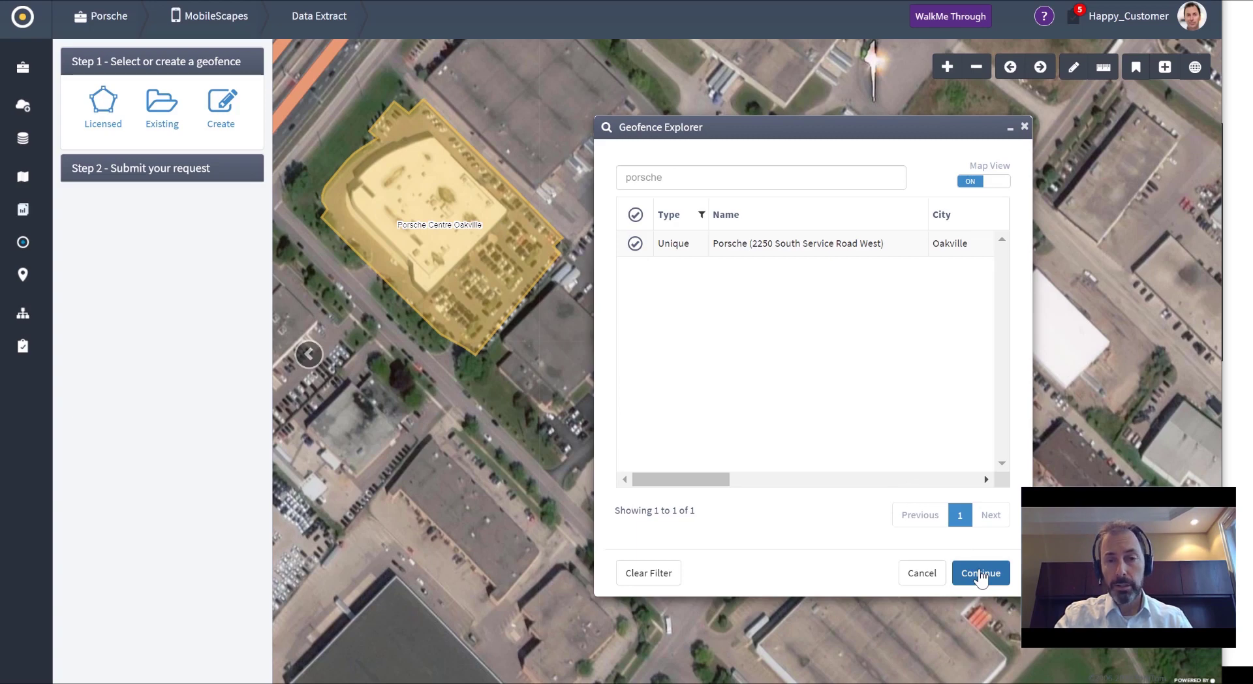
# - Continue from the Geofence Explorer to the request step
pyautogui.click(980, 574)
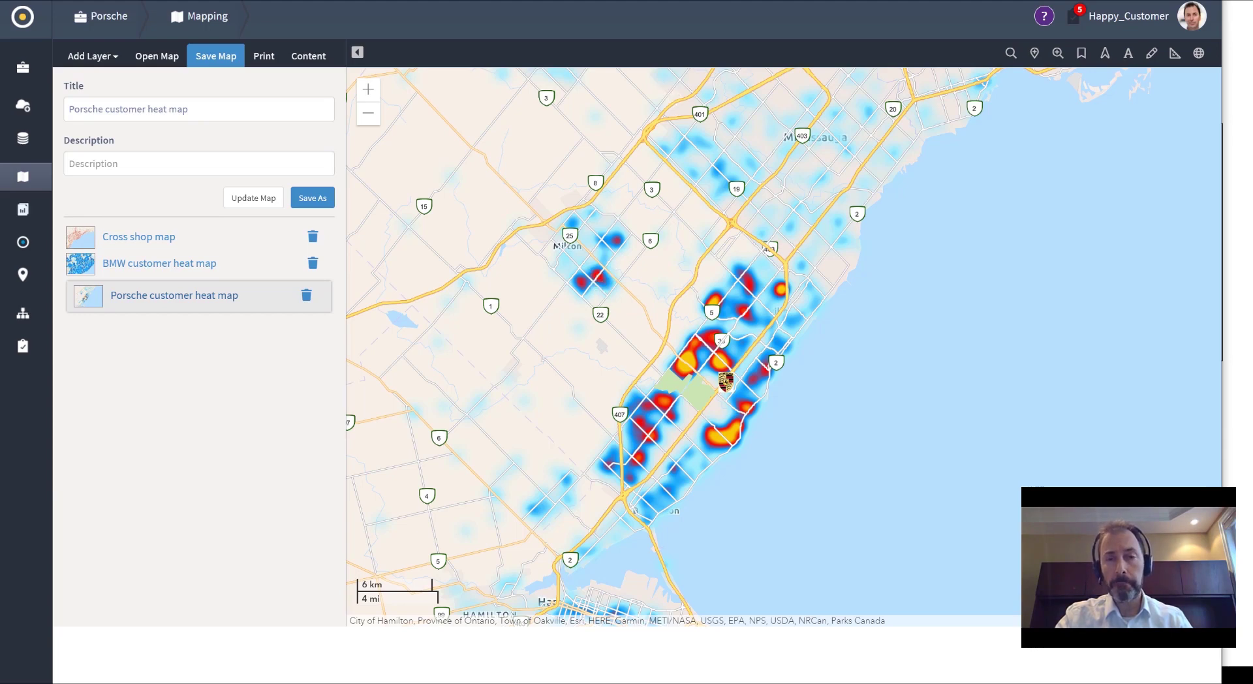
# - Jump to the Porsche Centre Oakville Distance Decay report of visitors by drivetime minutes
pyautogui.hotkey('ctrl', 'Tab')
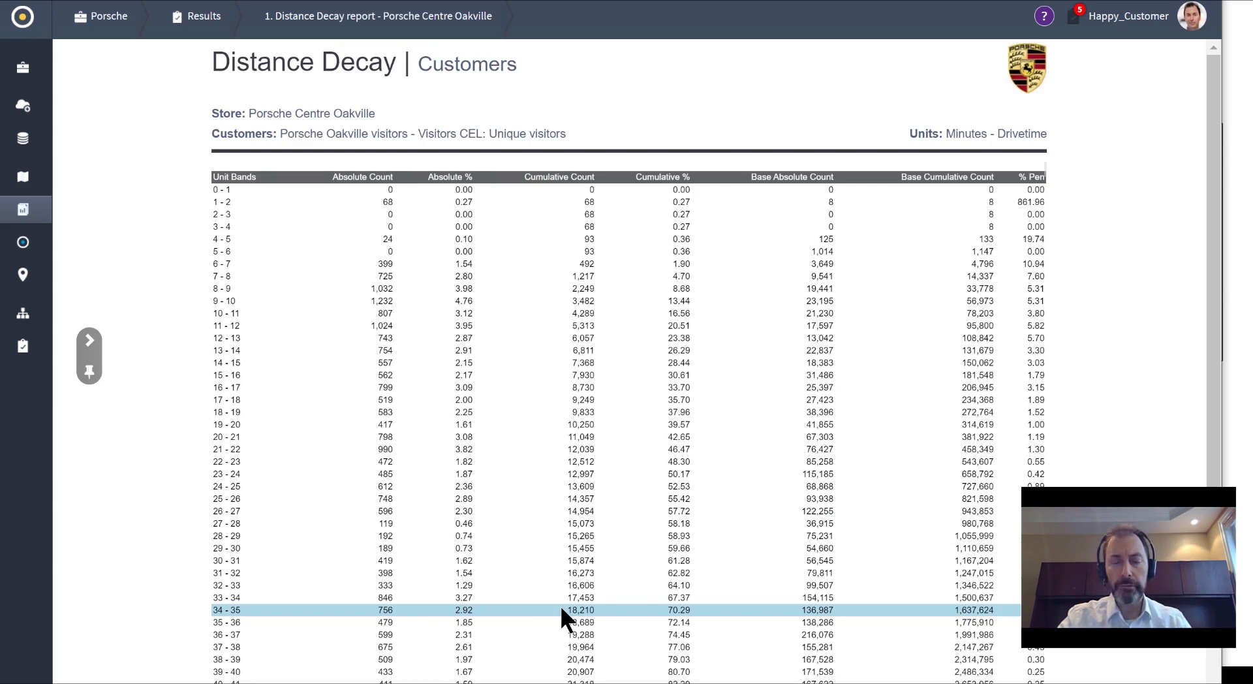
# - Slide open the Navigation panel listing the Distance Decay report sections
pyautogui.click(90, 340)
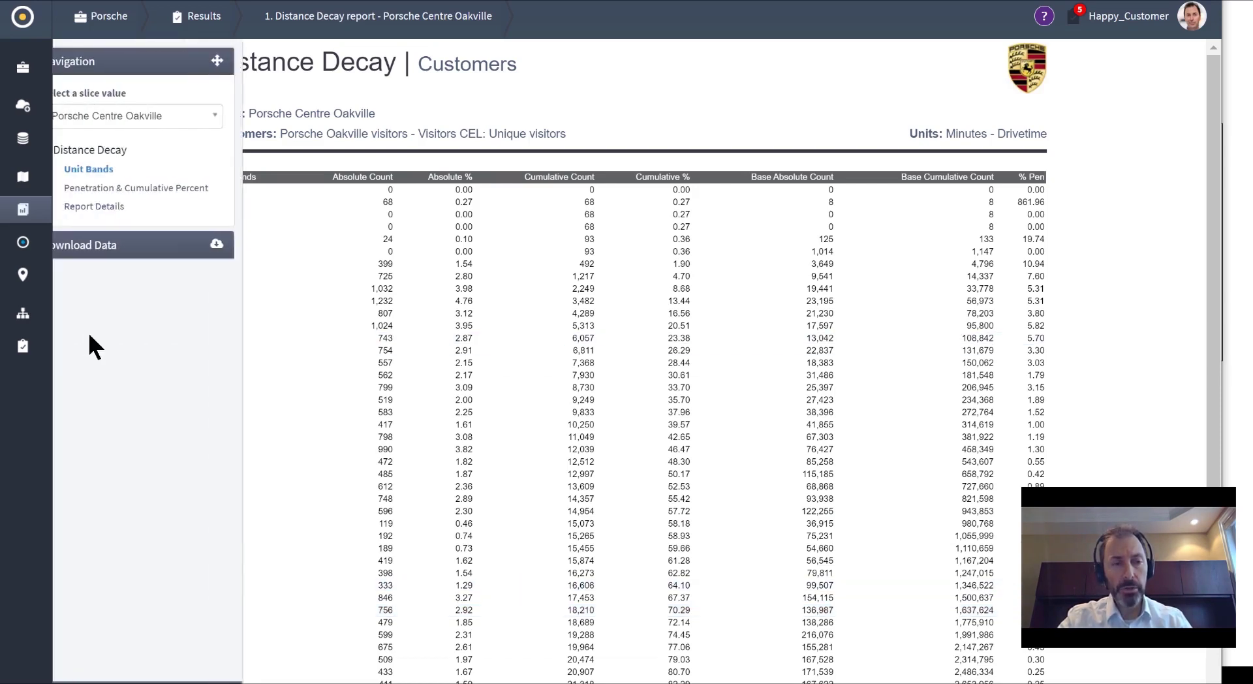
# - View the Penetration & Cumulative Percent charts, then advance to the PRIZM Profile report
pyautogui.click(123, 188)
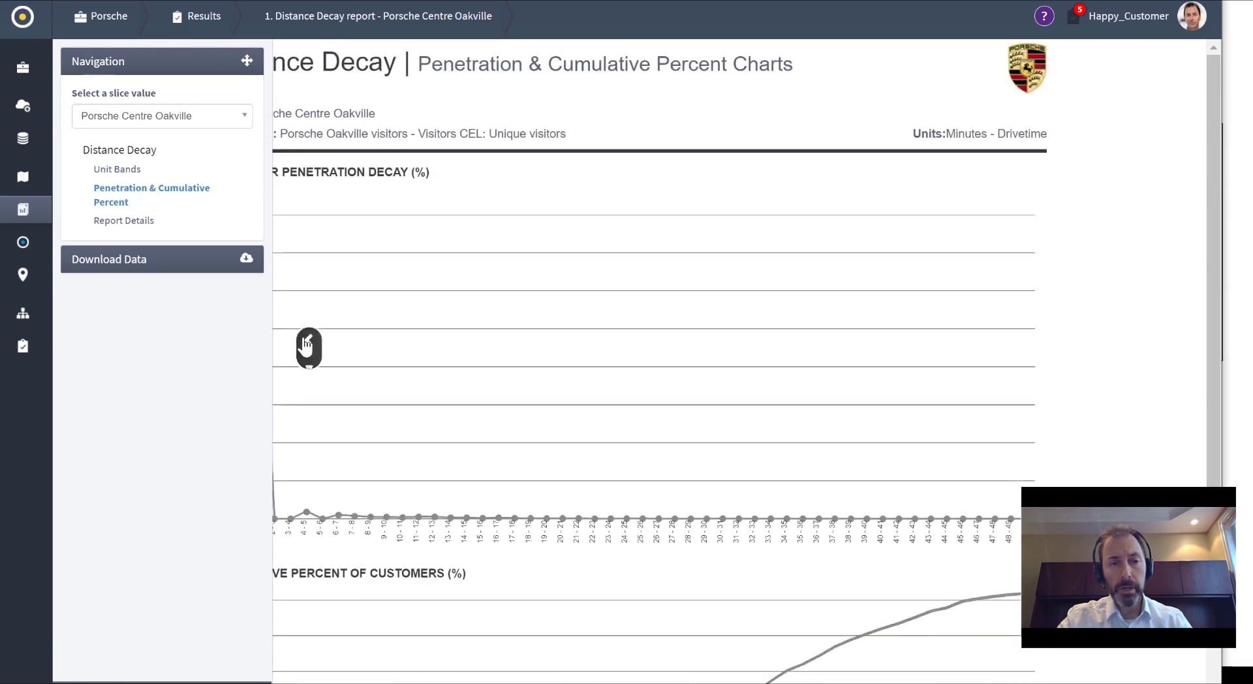
pyautogui.scroll(-4, 402, 300)
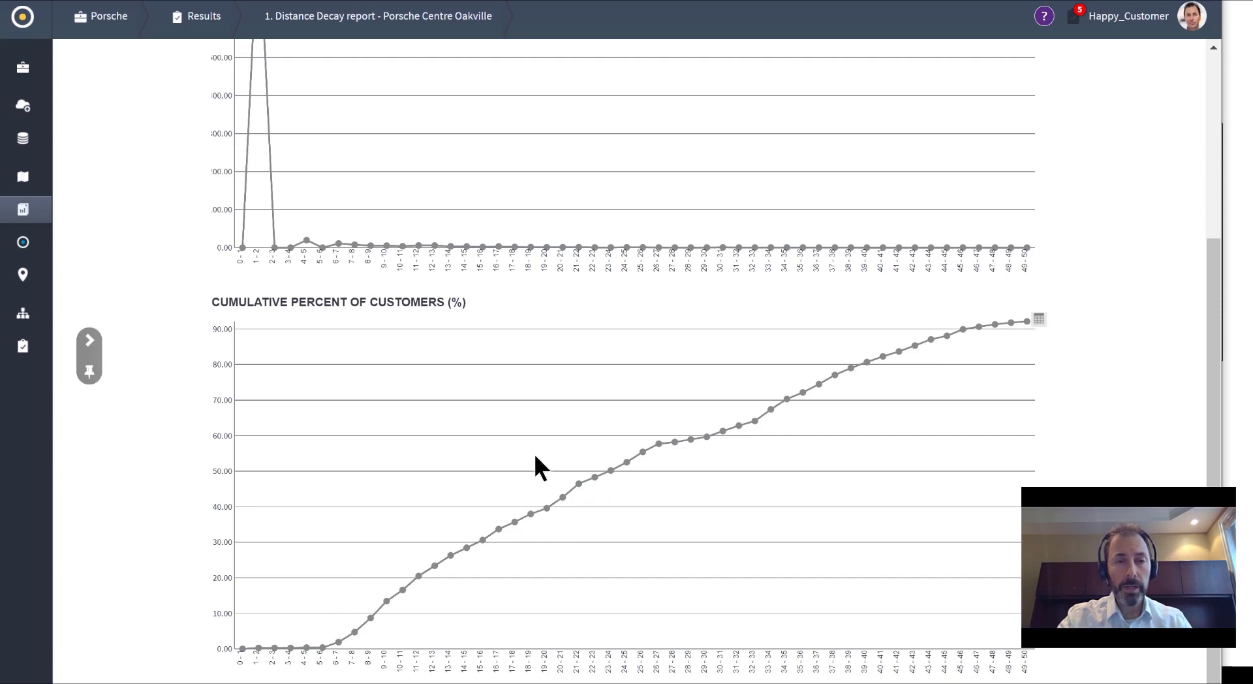
pyautogui.press('Right')
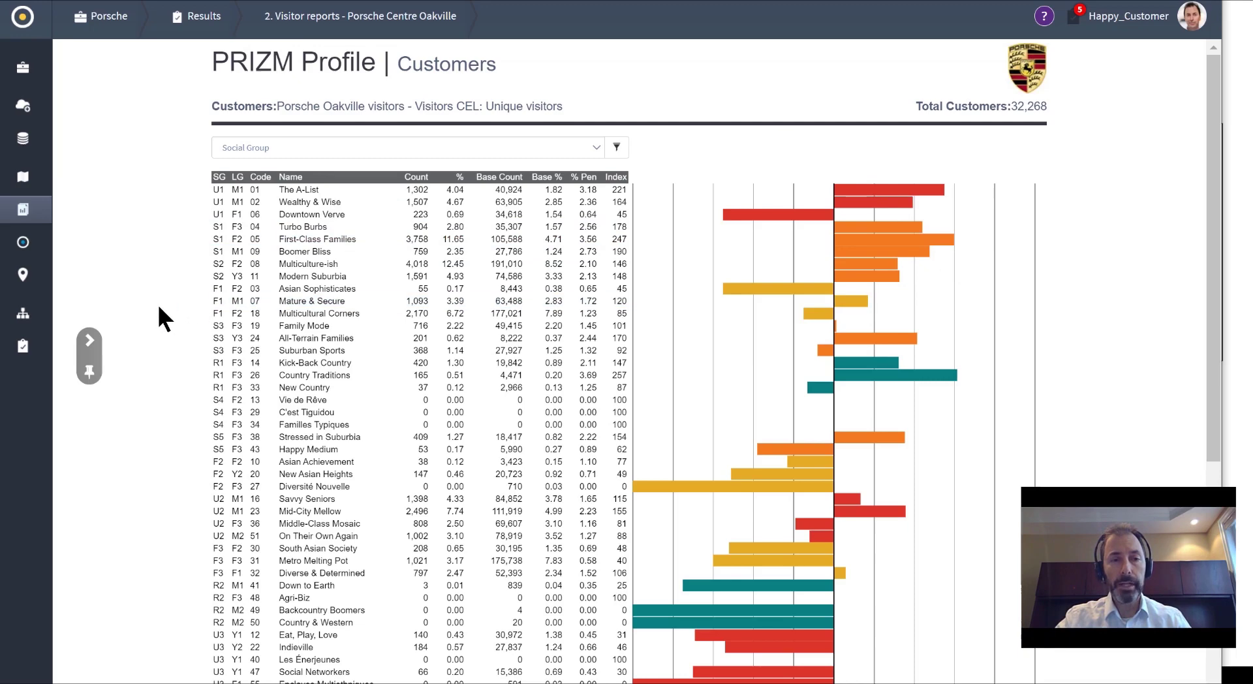
# - Advance to the Demographics Population & Households page showing median maintainer age 49
pyautogui.press('Right')
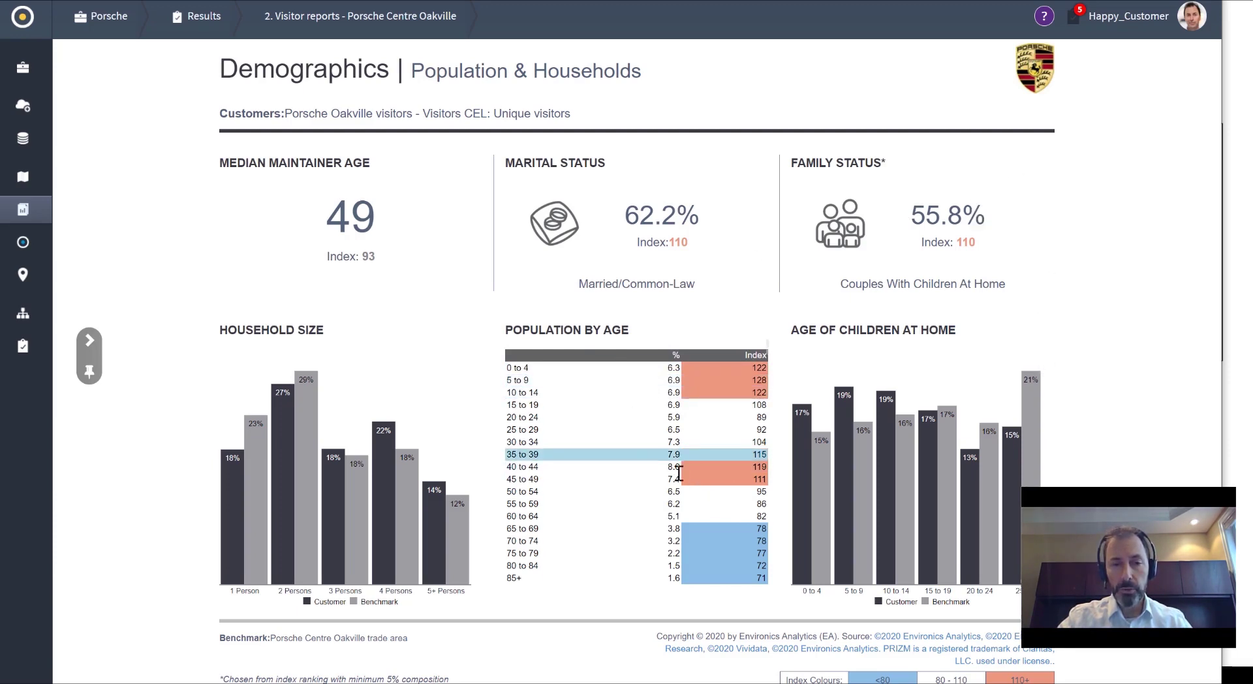
# - Scroll to the Housing & Income page with $146,578 average household income
pyautogui.scroll(-3, 168, 397)
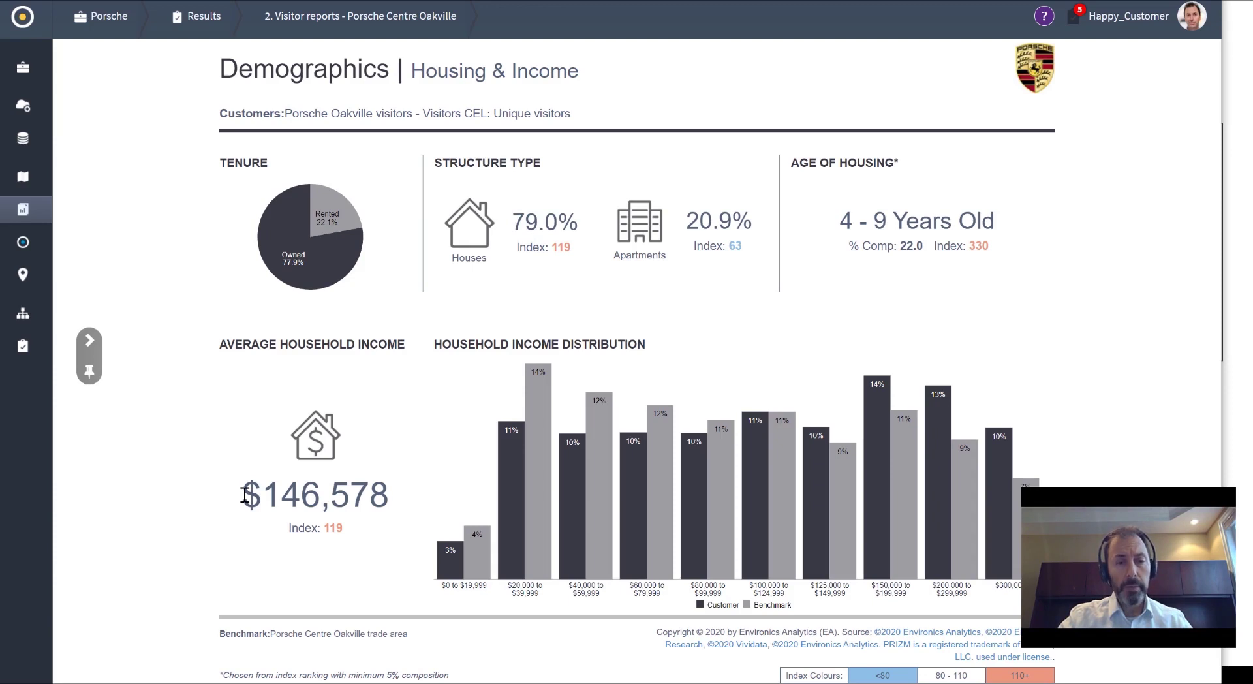
# - Highlight the $146,578 average household income, then its 119 index value
pyautogui.moveTo(244, 494); pyautogui.dragTo(402, 501)
pyautogui.click(362, 547)
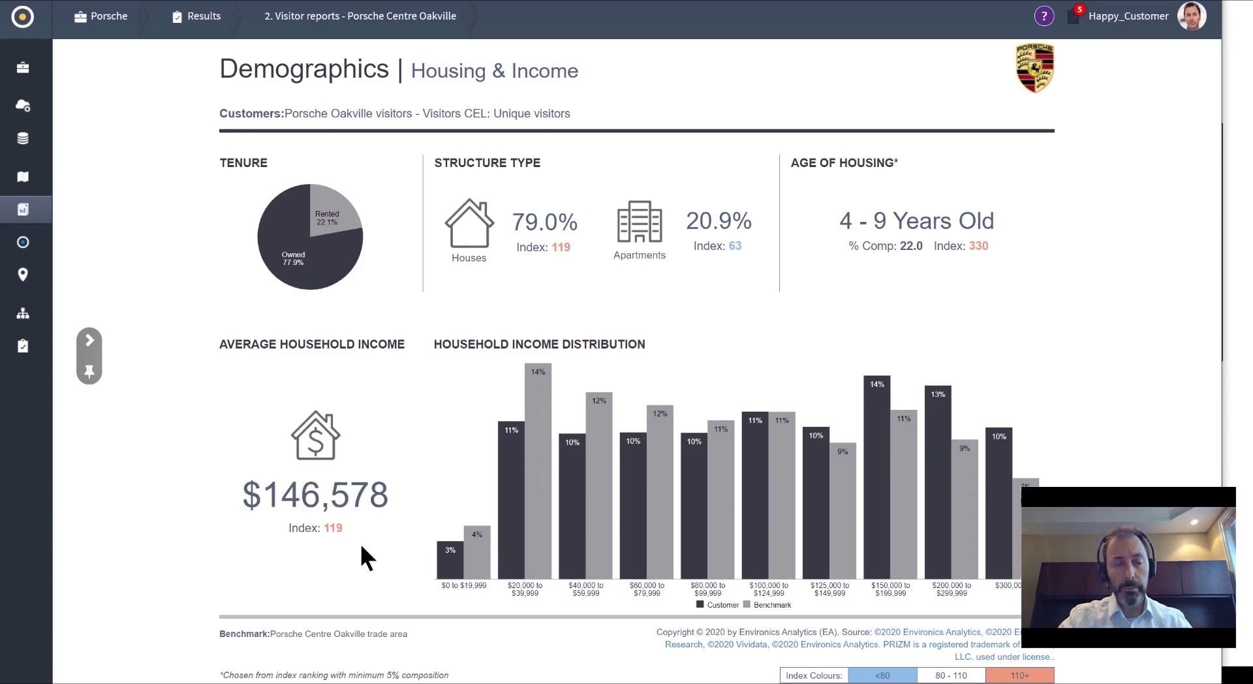
pyautogui.moveTo(343, 527); pyautogui.dragTo(324, 529)
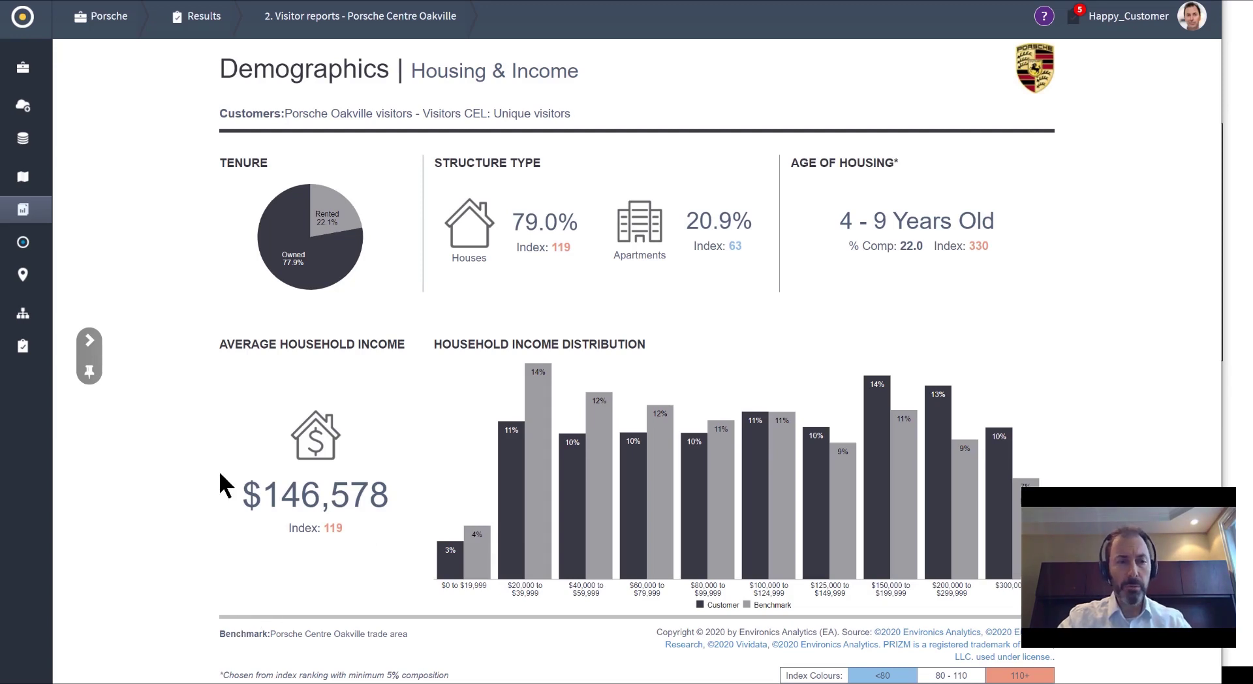
# - Page past Education & Employment to the Diversity page showing 49.8% visible minority
pyautogui.press('Right')
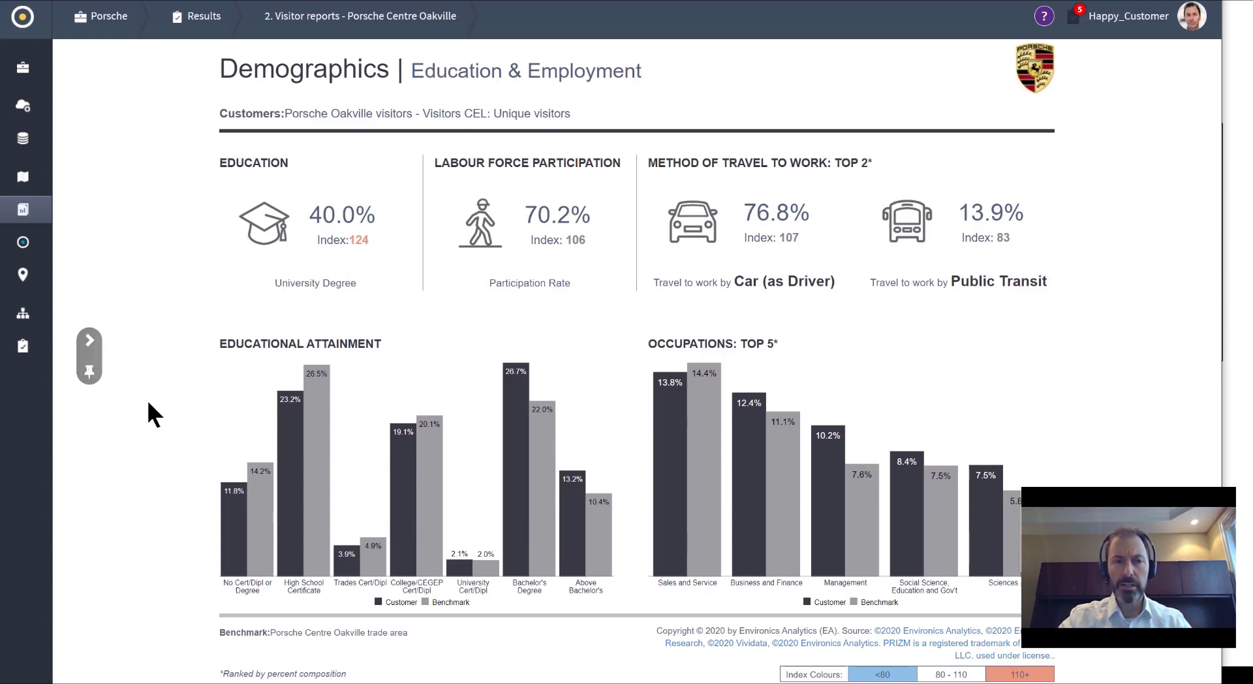
pyautogui.press('Right')
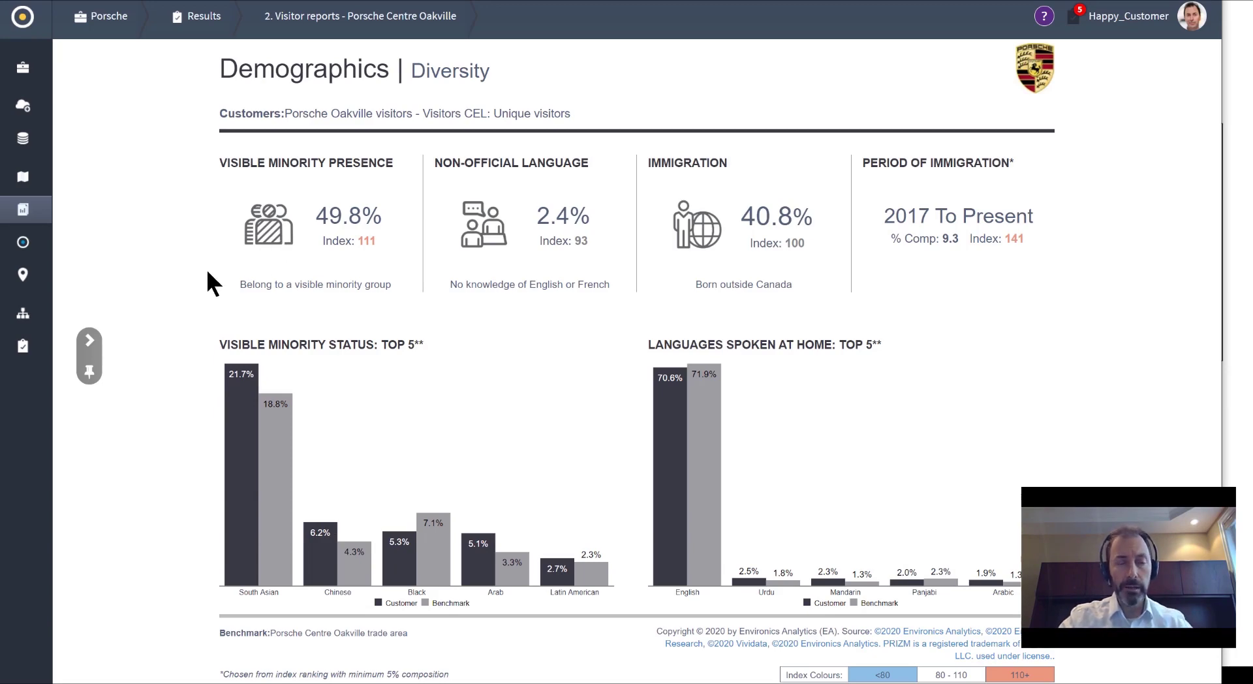
# - Advance to the SocialValues Overview, led by Confidence in Advertising (107)
pyautogui.press('Right')
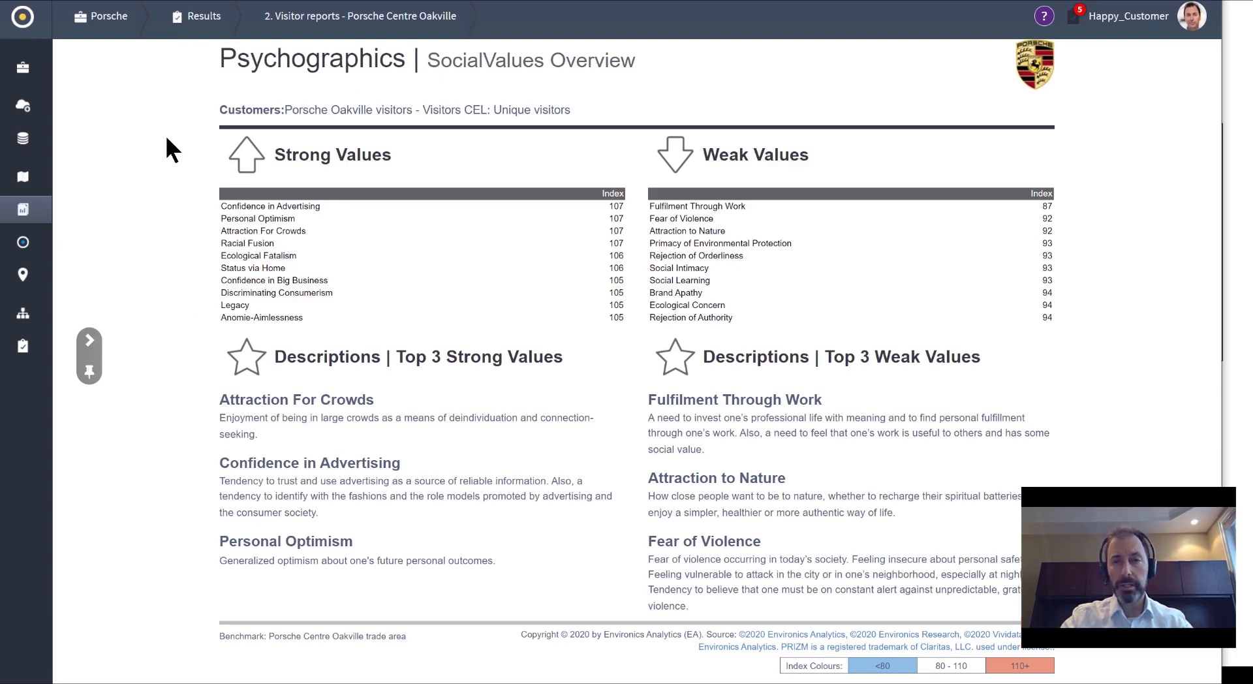
# - Scroll to Media Highlights showing sporting event tickets (148) and Top 40 radio (123)
pyautogui.scroll(-1, 166, 138)
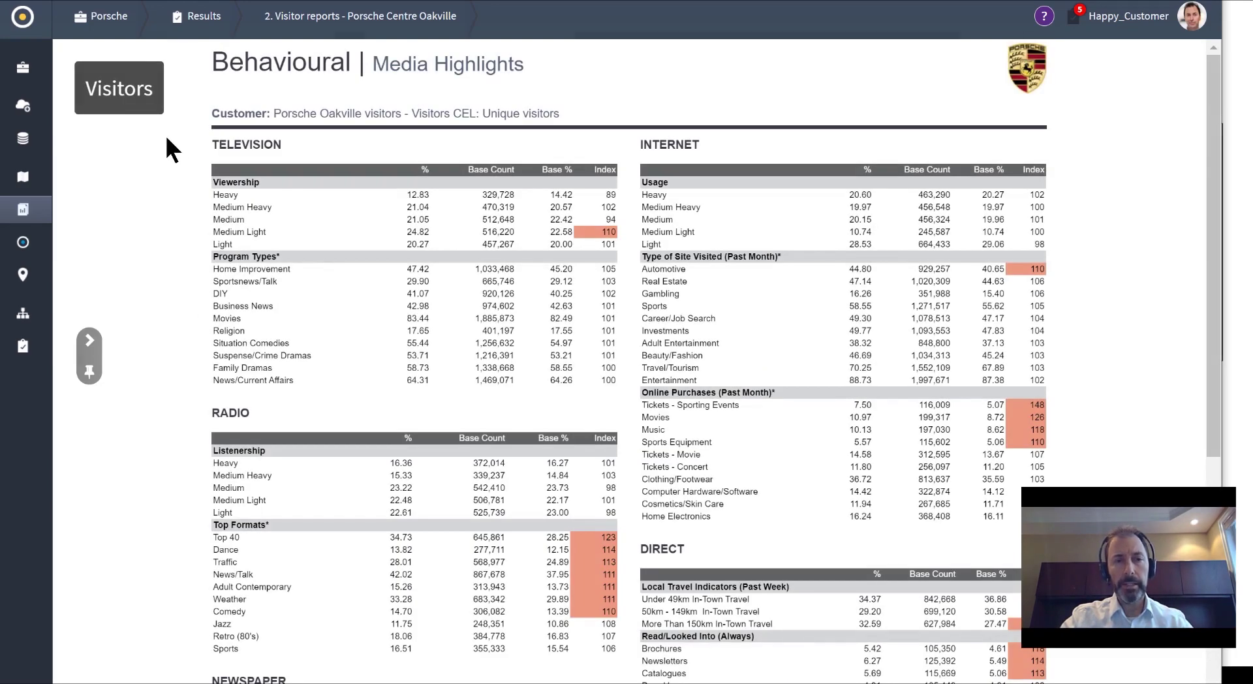